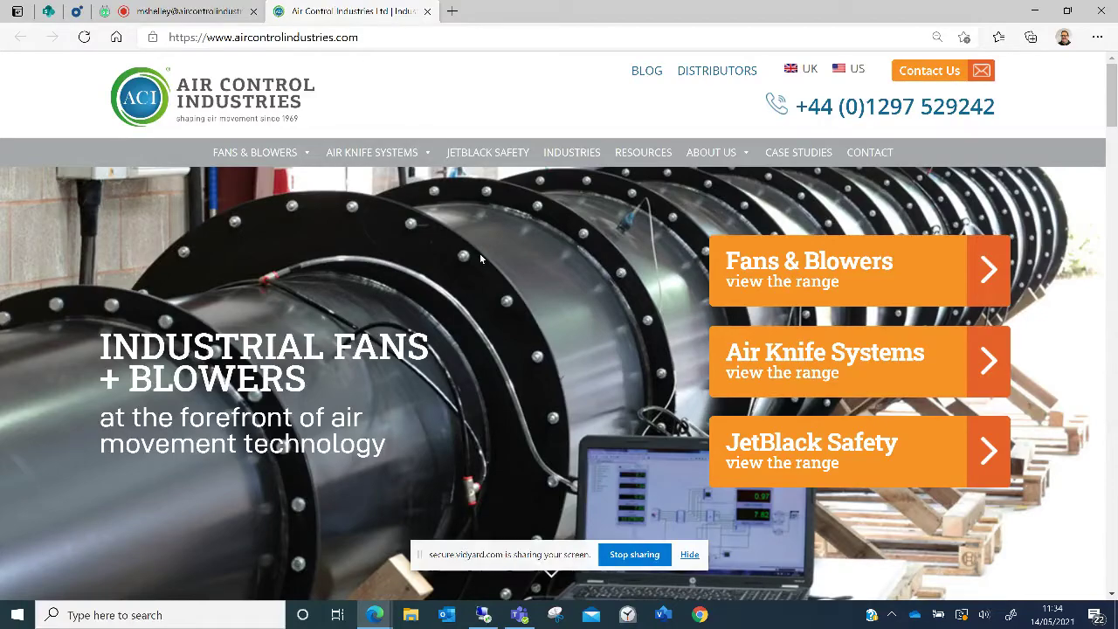
- Open the online Fan Selector tool from the homepage's Fan Selector section
scroll(472, 256, "down", 4)
scroll(473, 256, "down", 3)
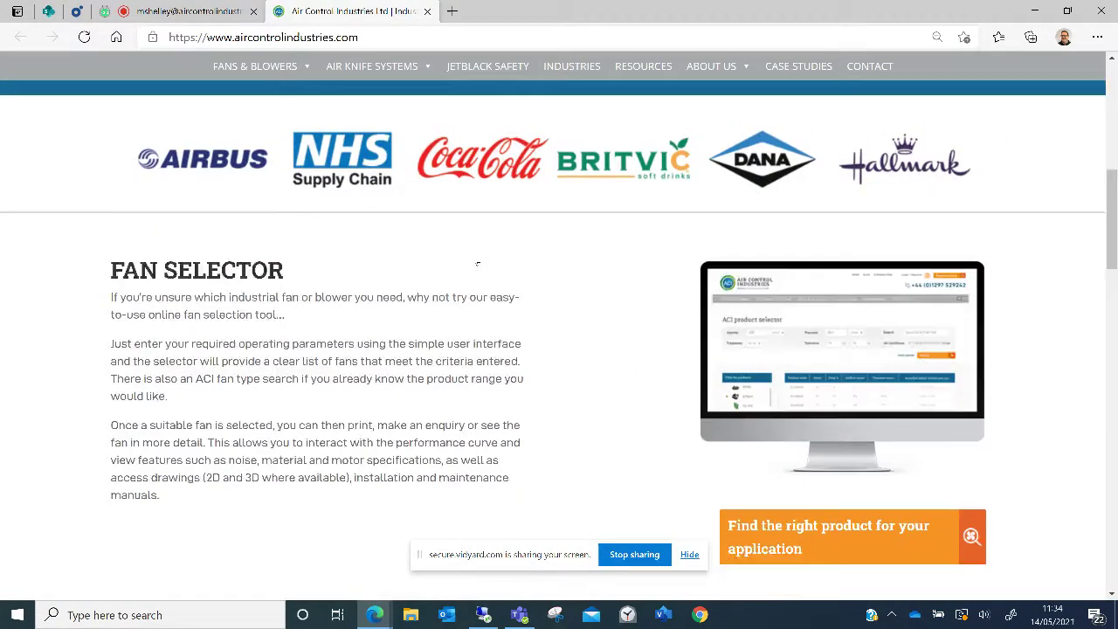
left_click(786, 291)
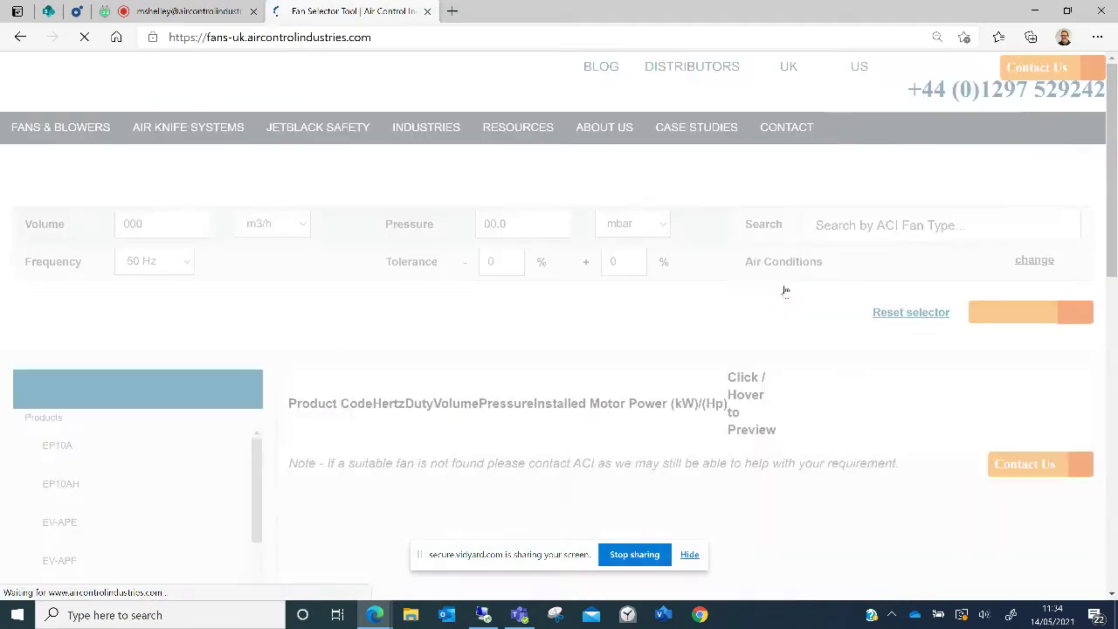
scroll(782, 291, "down", 1)
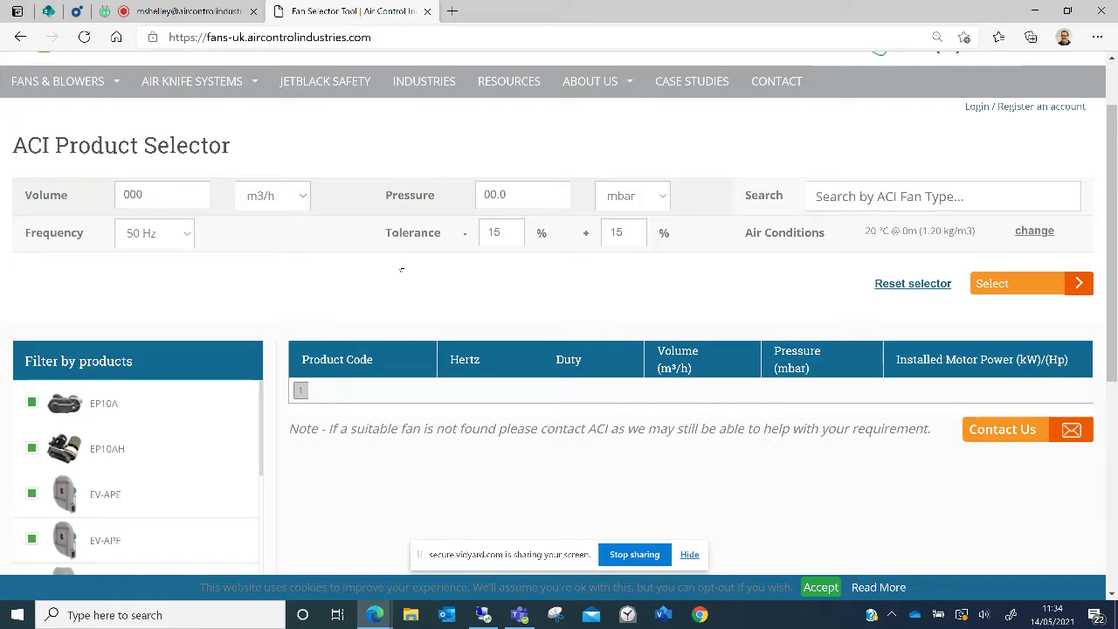
- Check the available volume, pressure and frequency units, keeping mbar and 50 Hz
left_click(301, 203)
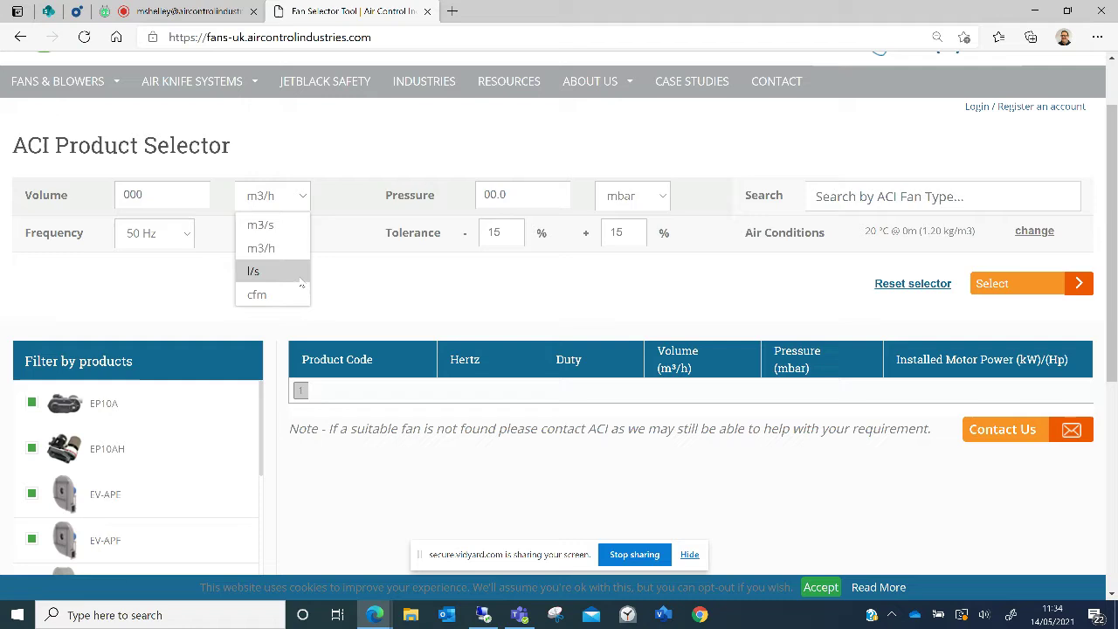
left_click(659, 201)
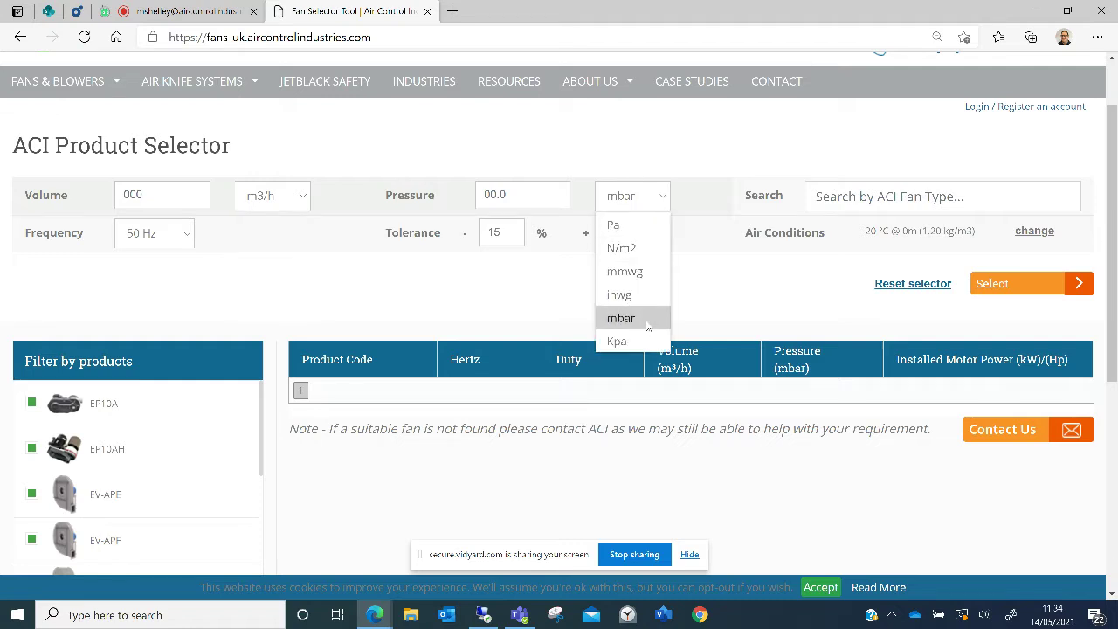
left_click(367, 277)
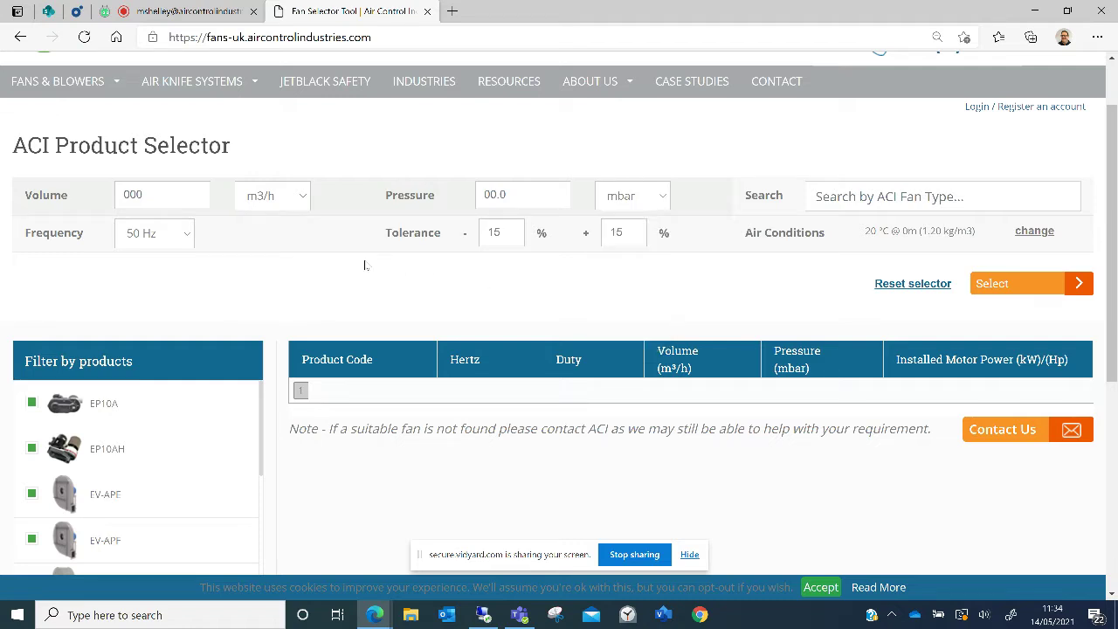
left_click(182, 240)
left_click(321, 279)
left_click(1031, 232)
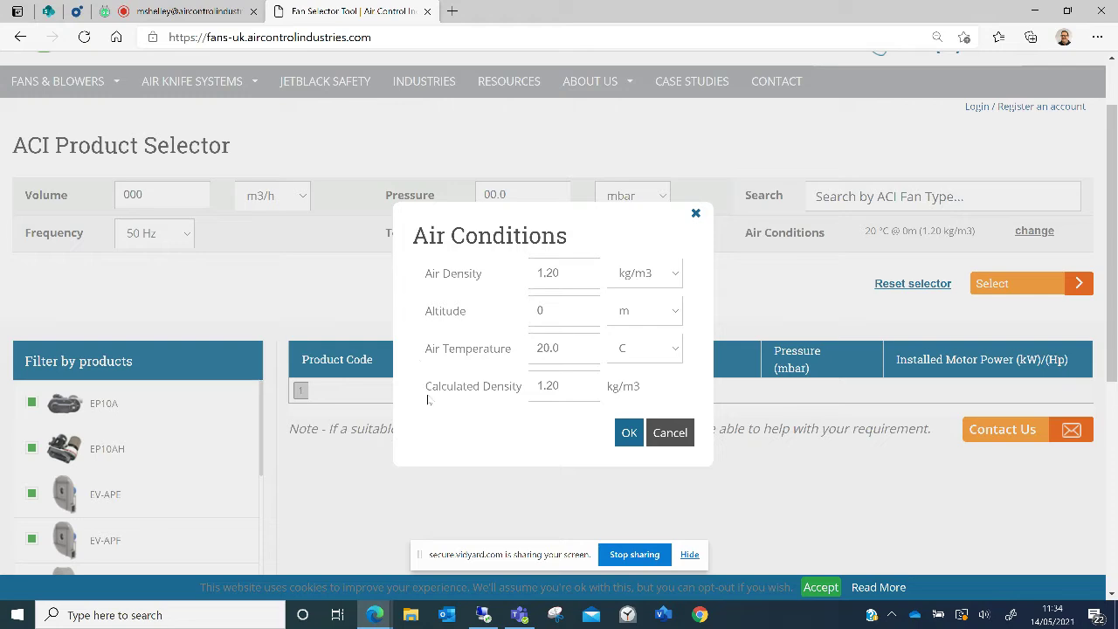
left_click(629, 433)
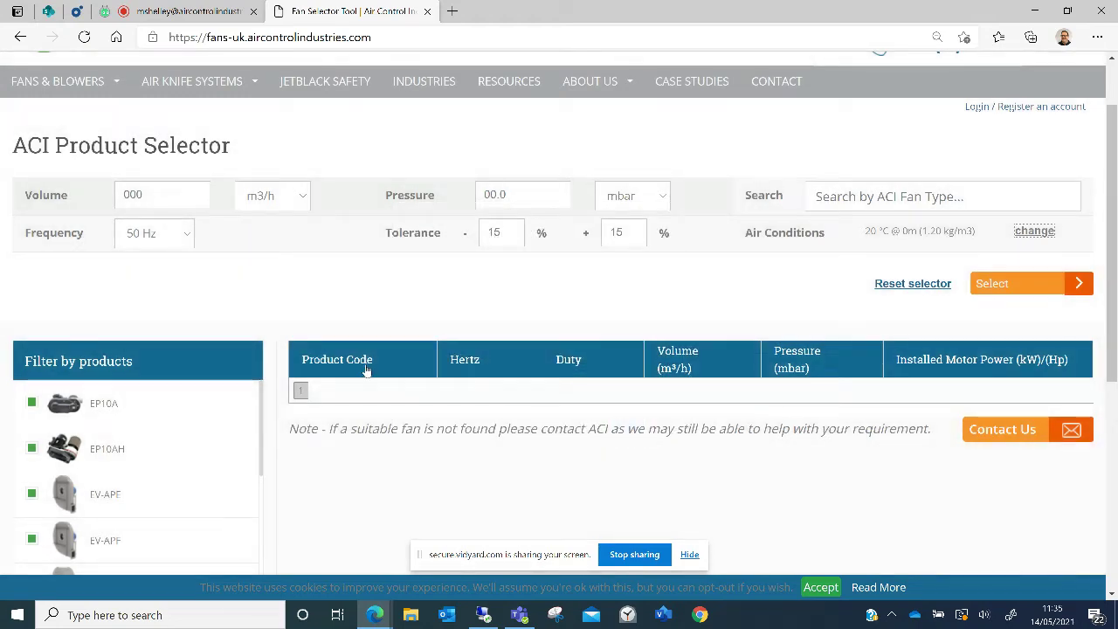
scroll(367, 370, "down", 3)
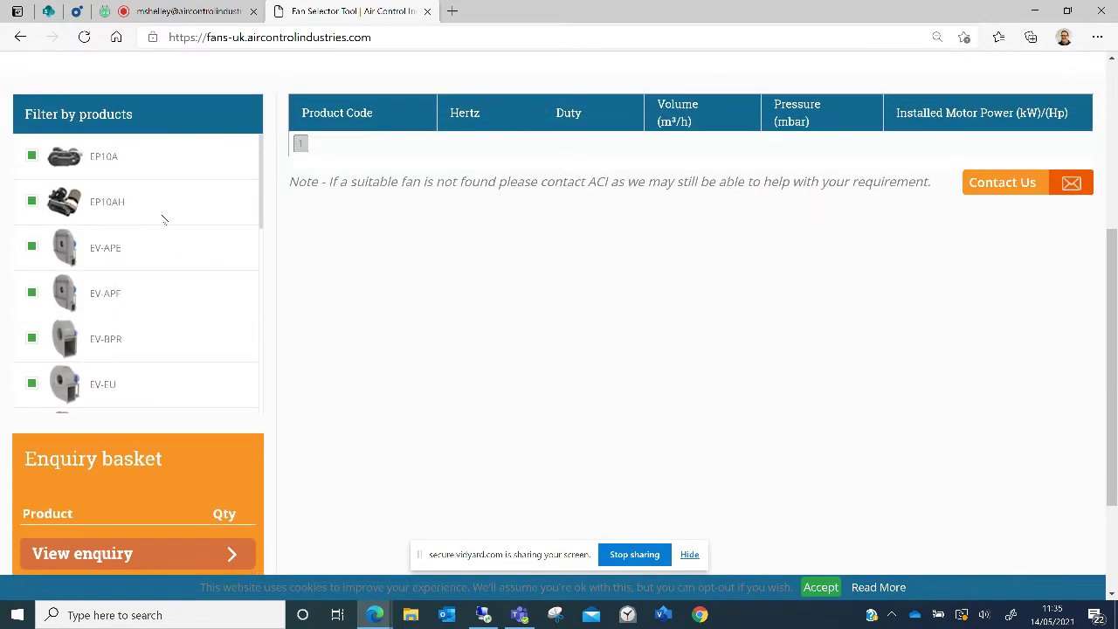
scroll(162, 220, "down", 3)
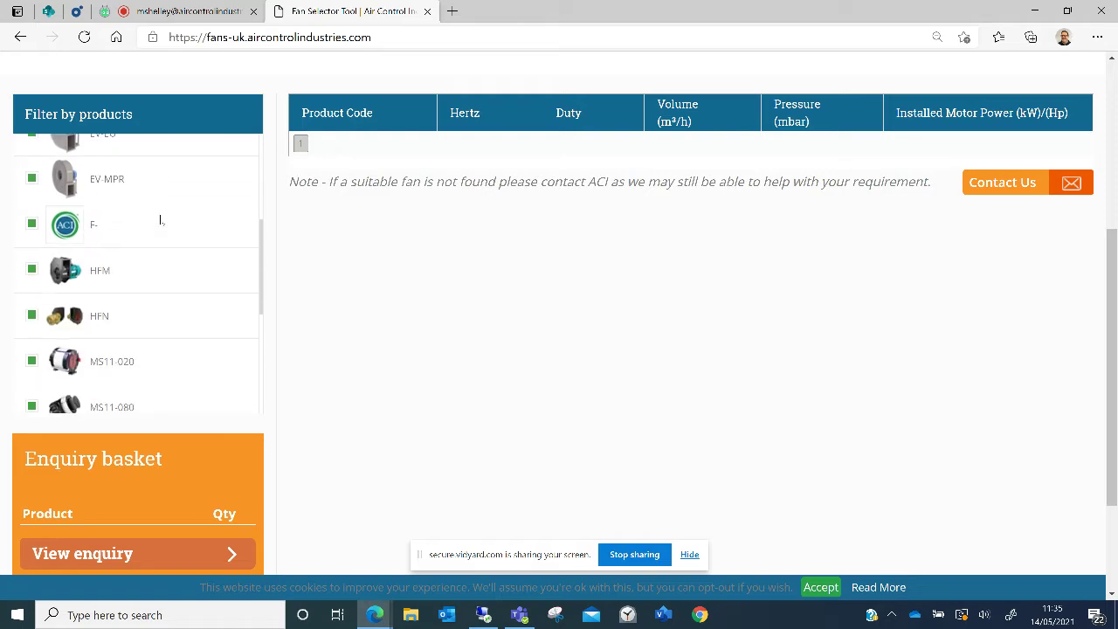
scroll(160, 219, "down", 2)
scroll(160, 220, "up", 5)
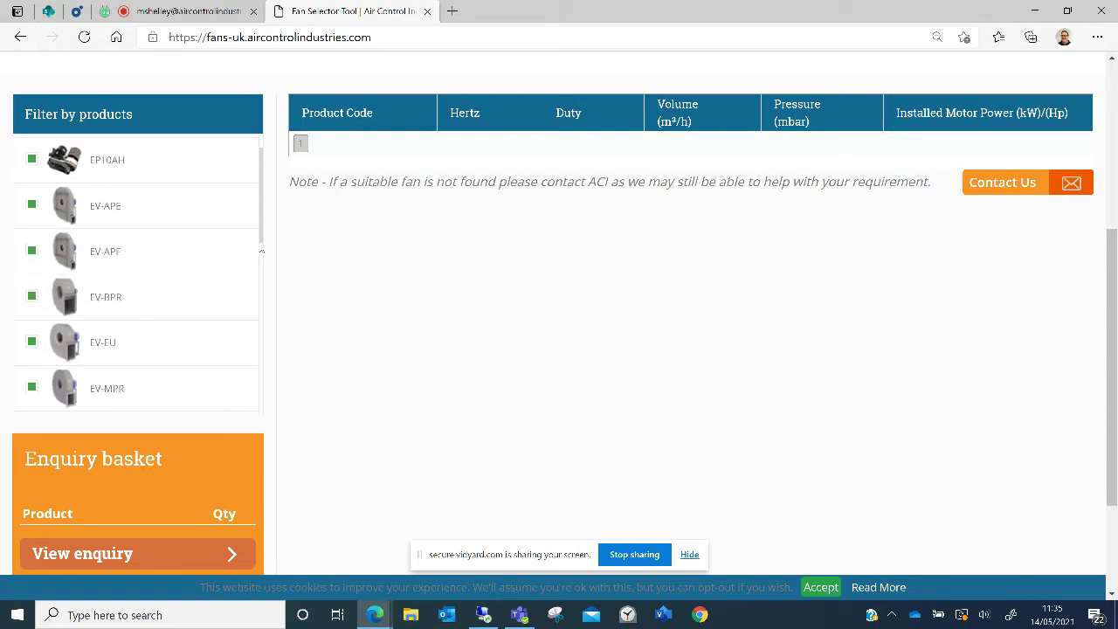
scroll(401, 270, "up", 4)
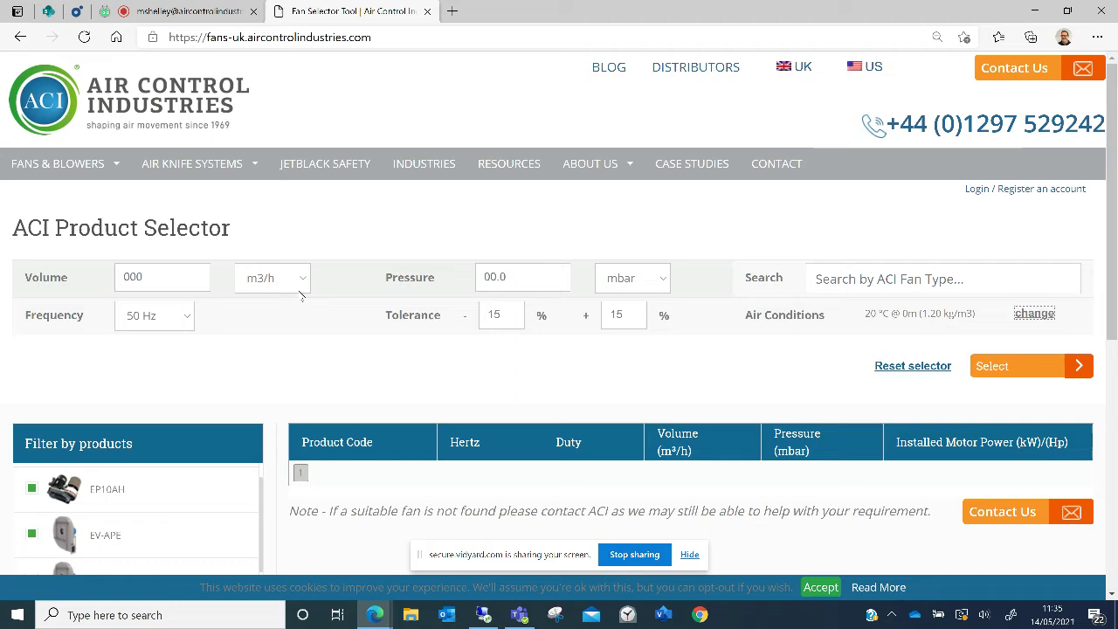
scroll(470, 336, "down", 3)
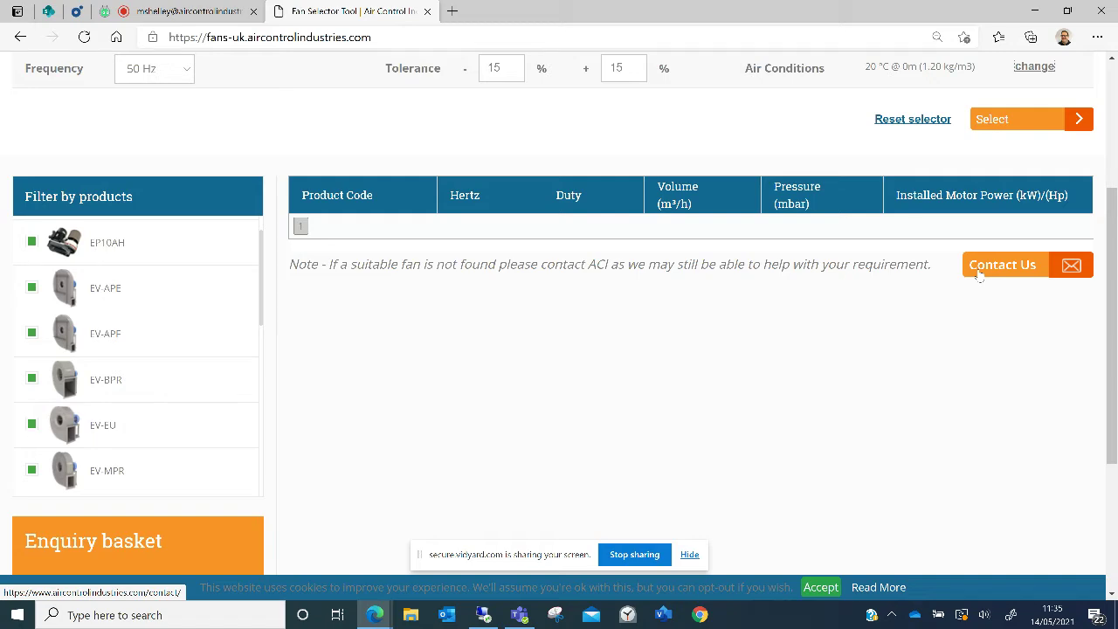
- Search for fans matching a duty point of 500 m3/h at 10 mbar
scroll(247, 282, "up", 2)
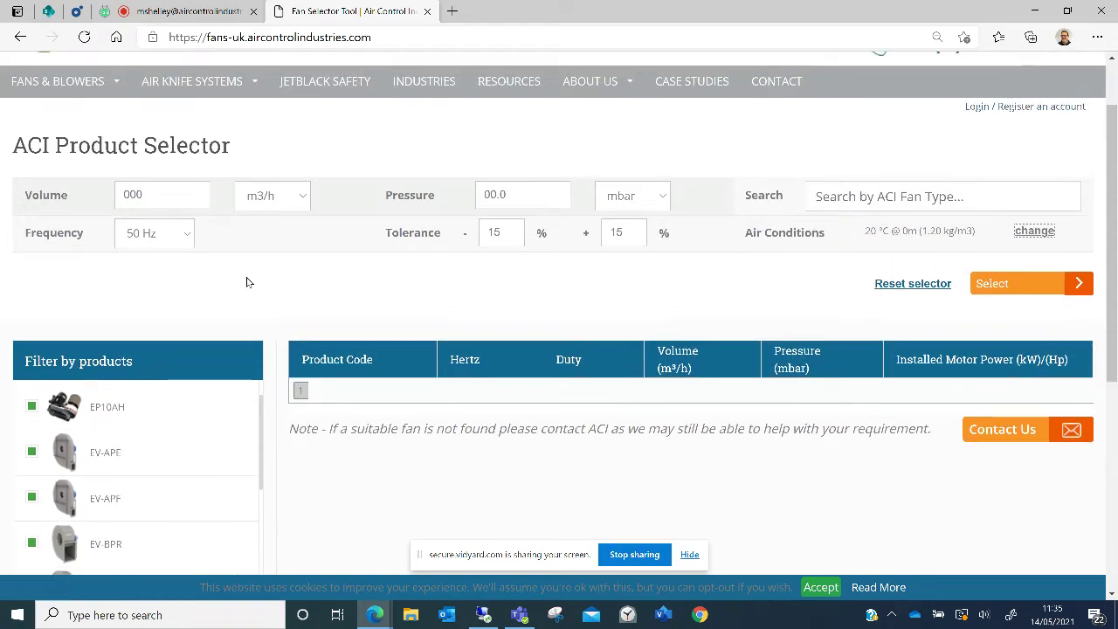
left_click(164, 201)
type("500")
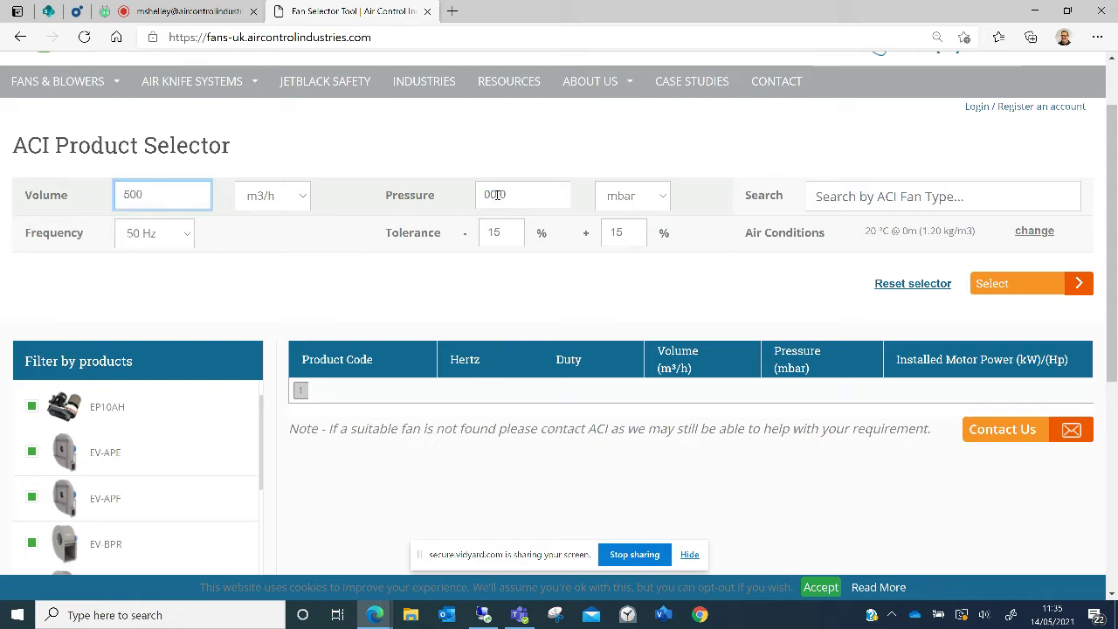
left_click(506, 200)
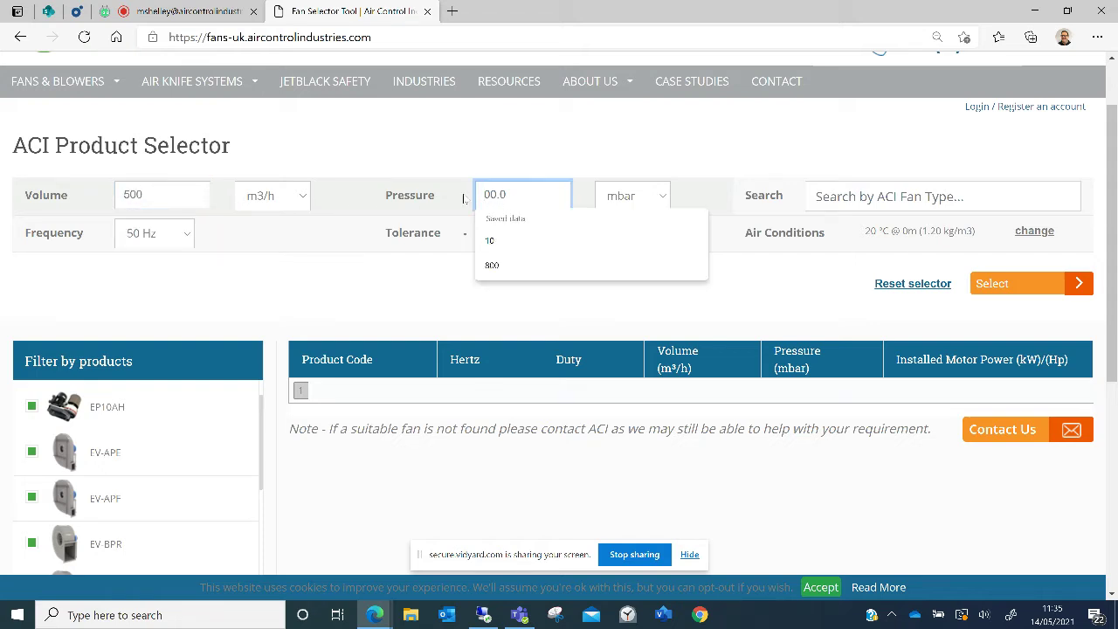
type("10")
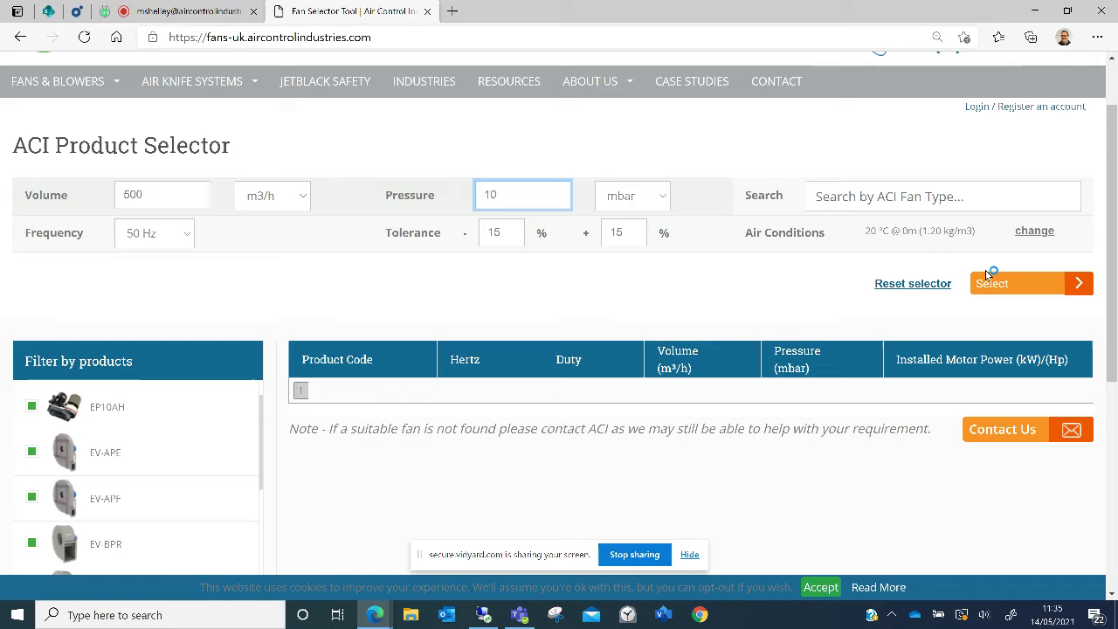
left_click(992, 284)
- Show the 3MS11/168 fan's details and performance curve from the results
scroll(445, 286, "down", 2)
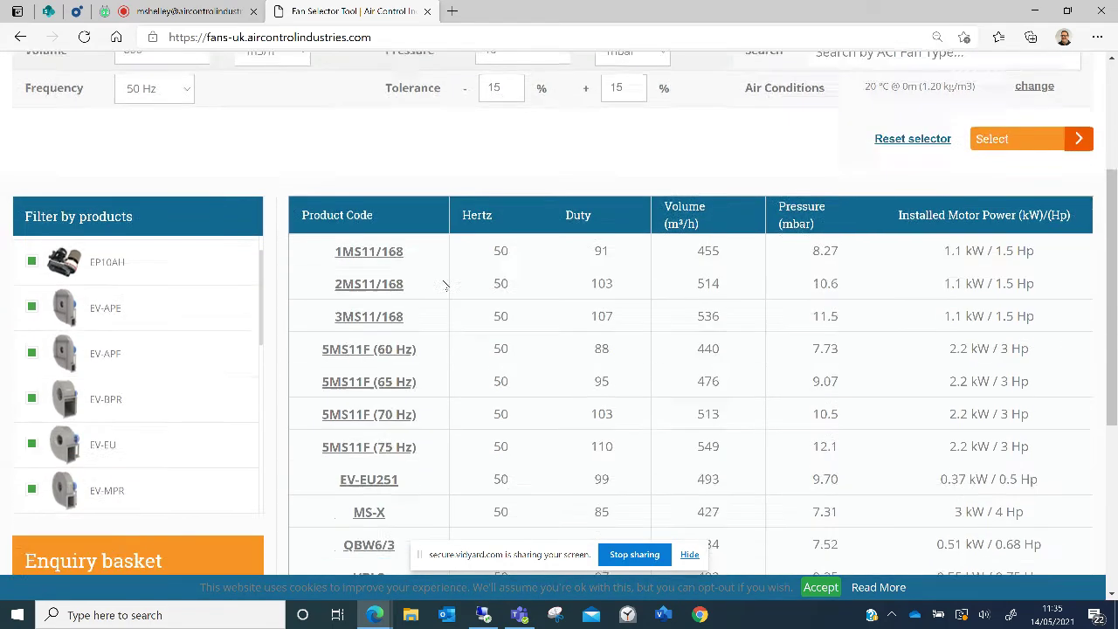
scroll(445, 289, "down", 2)
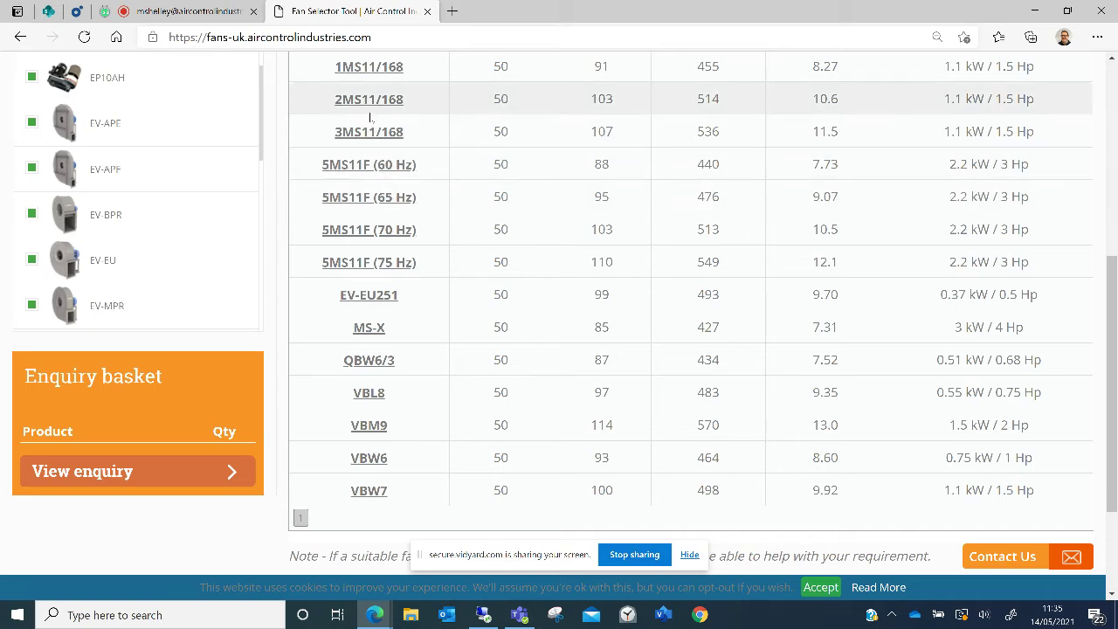
left_click(368, 131)
scroll(358, 175, "up", 2)
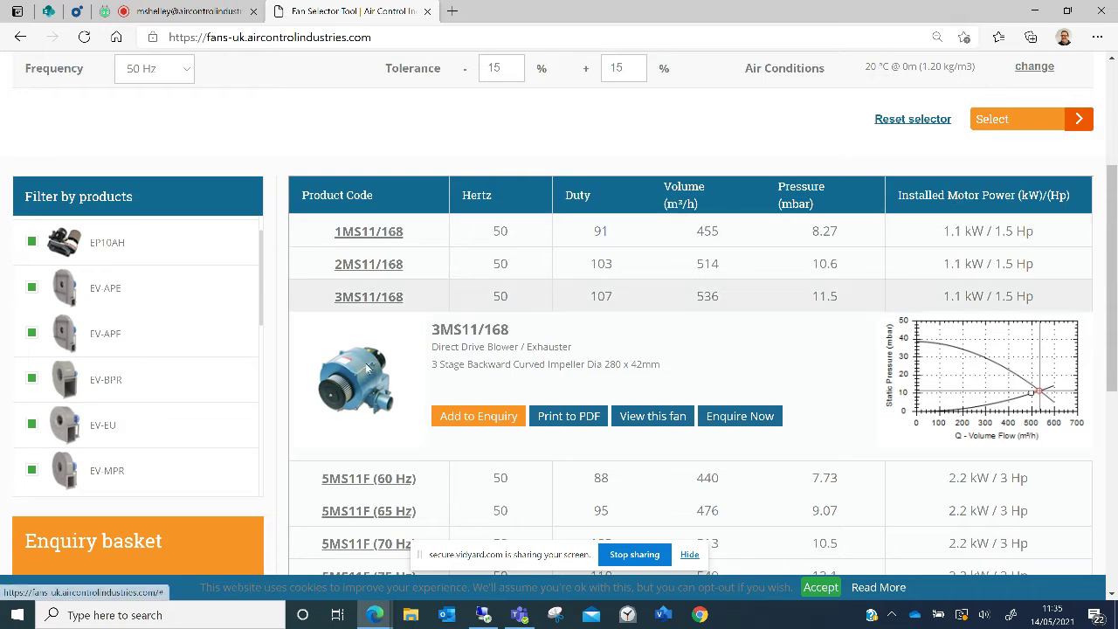
- Add the 3MS11/168 and VBL8 fans to the enquiry basket, each at quantity 1
scroll(472, 282, "down", 1)
scroll(471, 281, "down", 1)
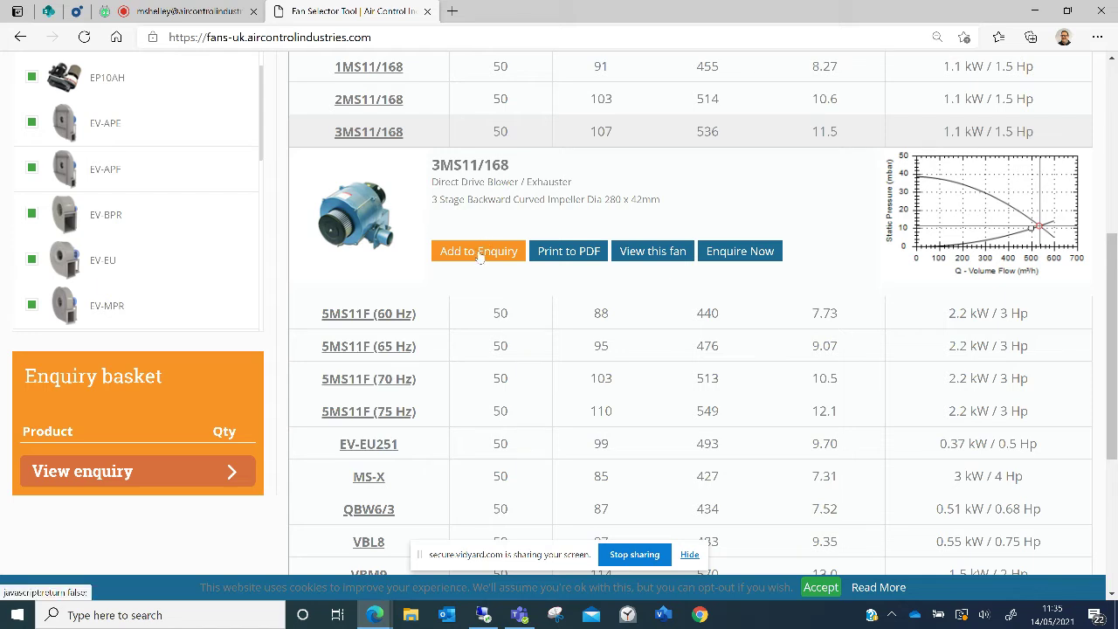
left_click(479, 252)
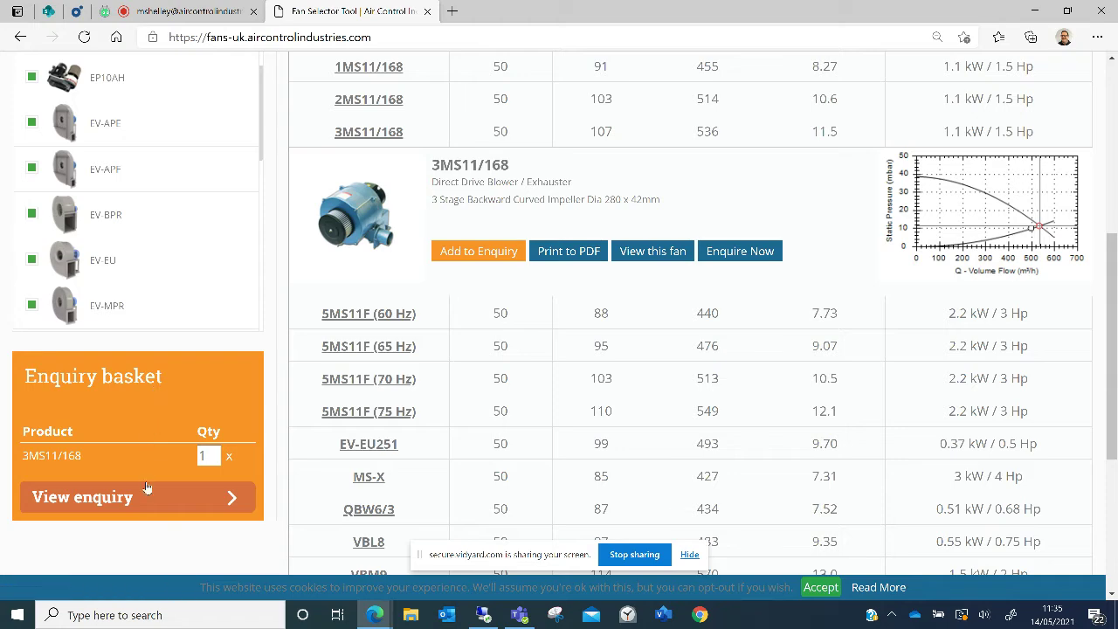
scroll(333, 421, "down", 1)
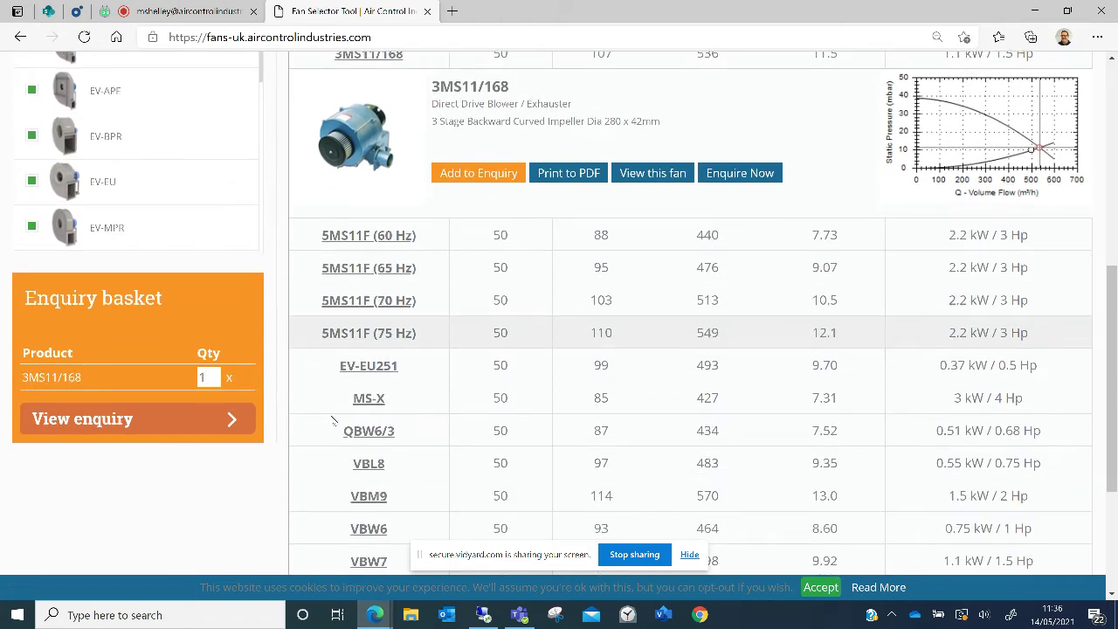
left_click(368, 459)
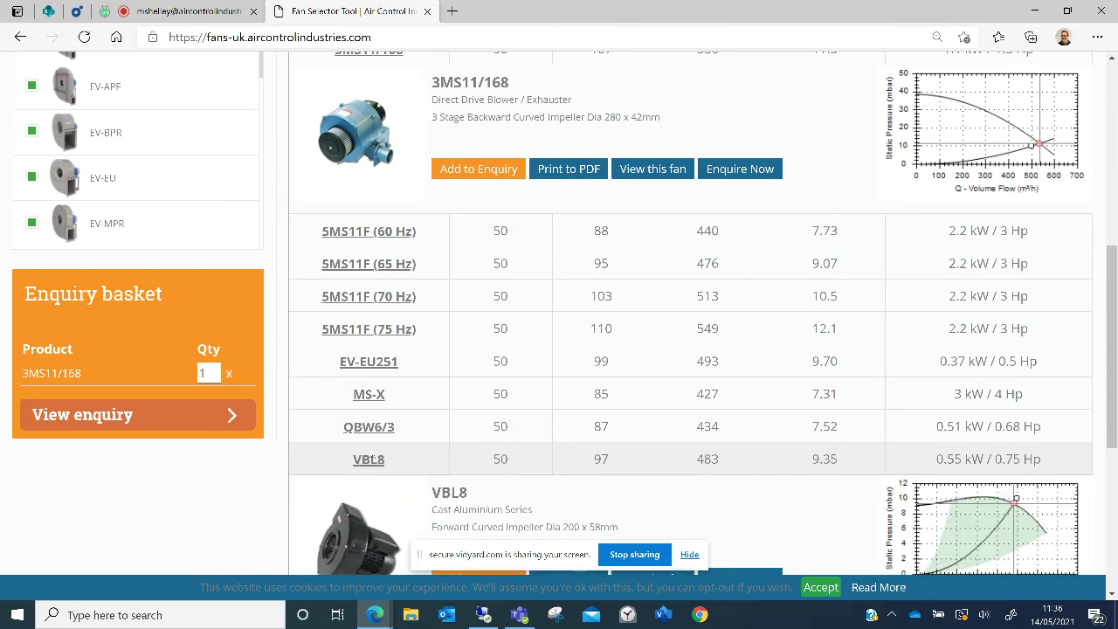
left_click(463, 422)
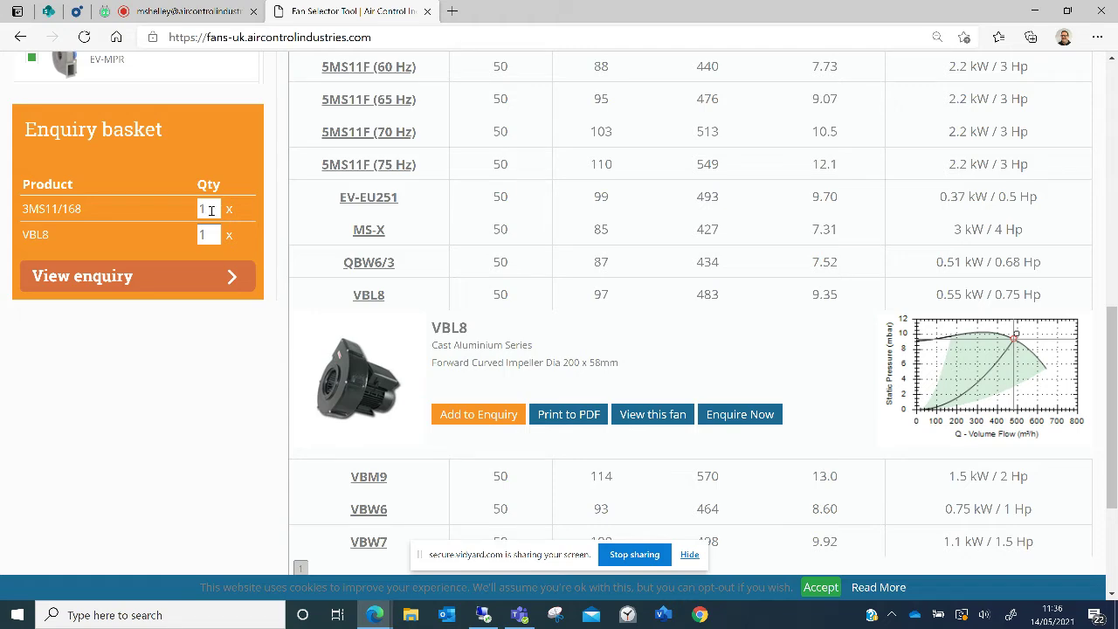
scroll(387, 259, "up", 5)
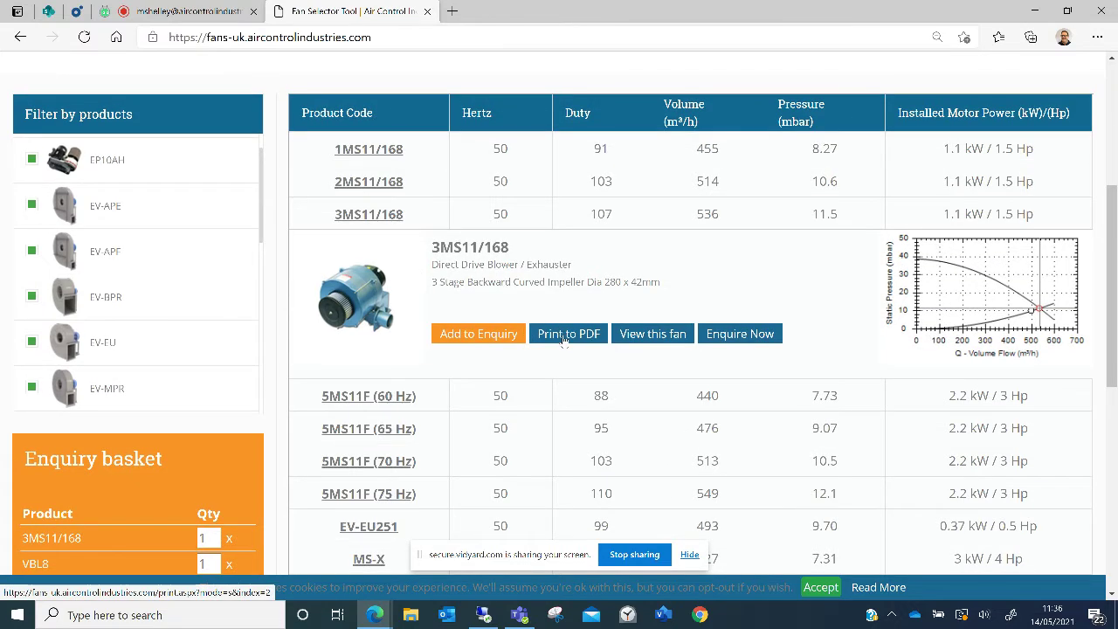
- Generate and download the 3MS11/168 PDF data sheet, review it, and return to the results
left_click(563, 336)
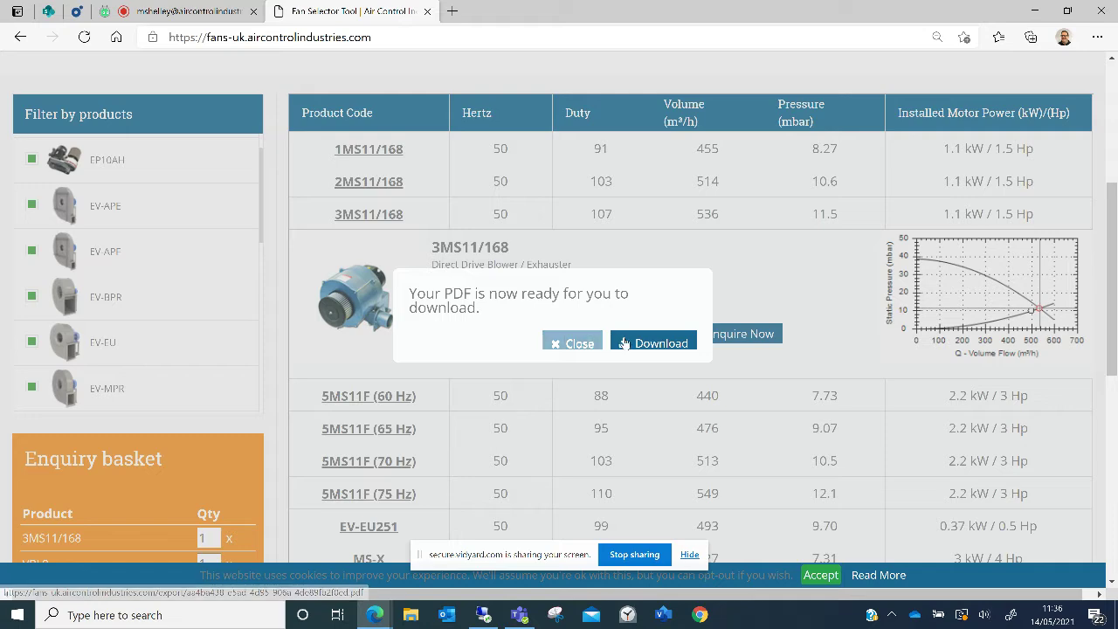
left_click(627, 344)
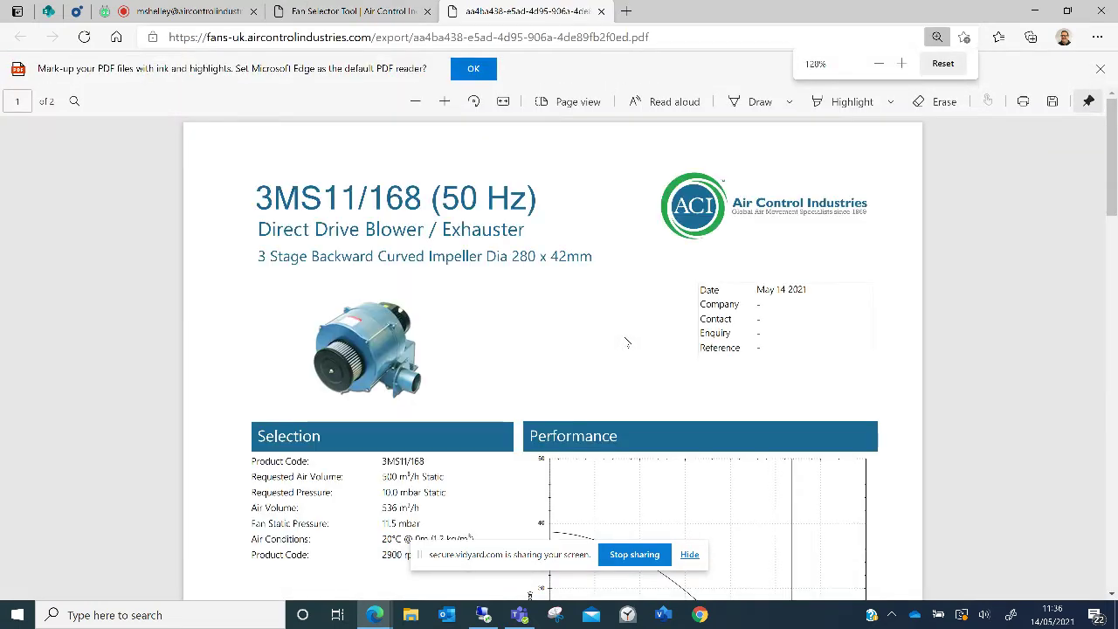
scroll(568, 287, "down", 3)
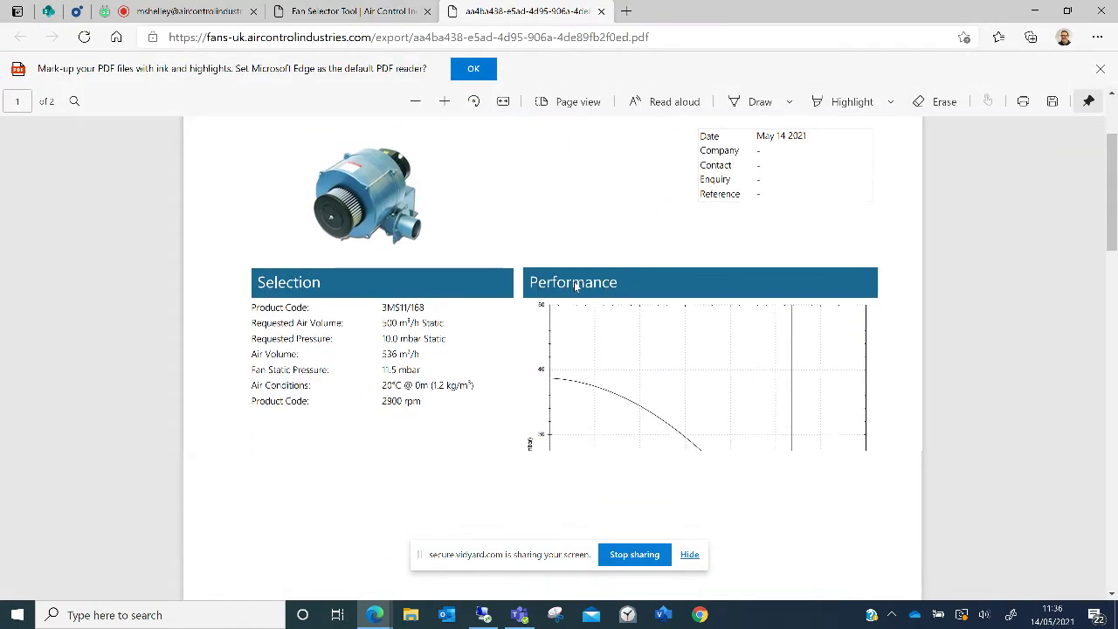
scroll(491, 286, "down", 5)
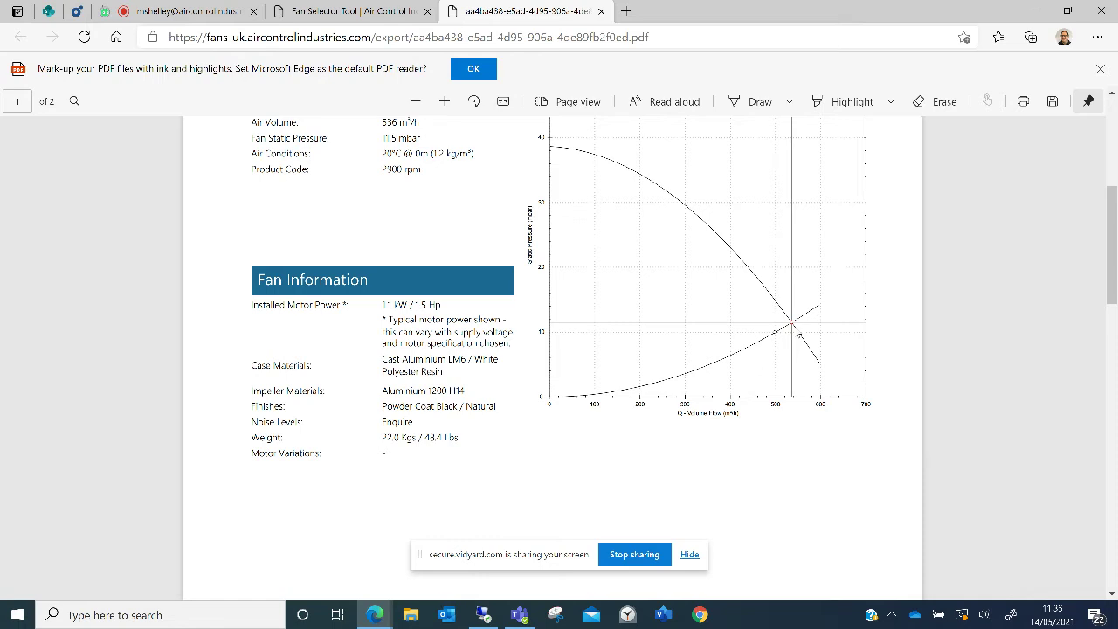
left_click(383, 14)
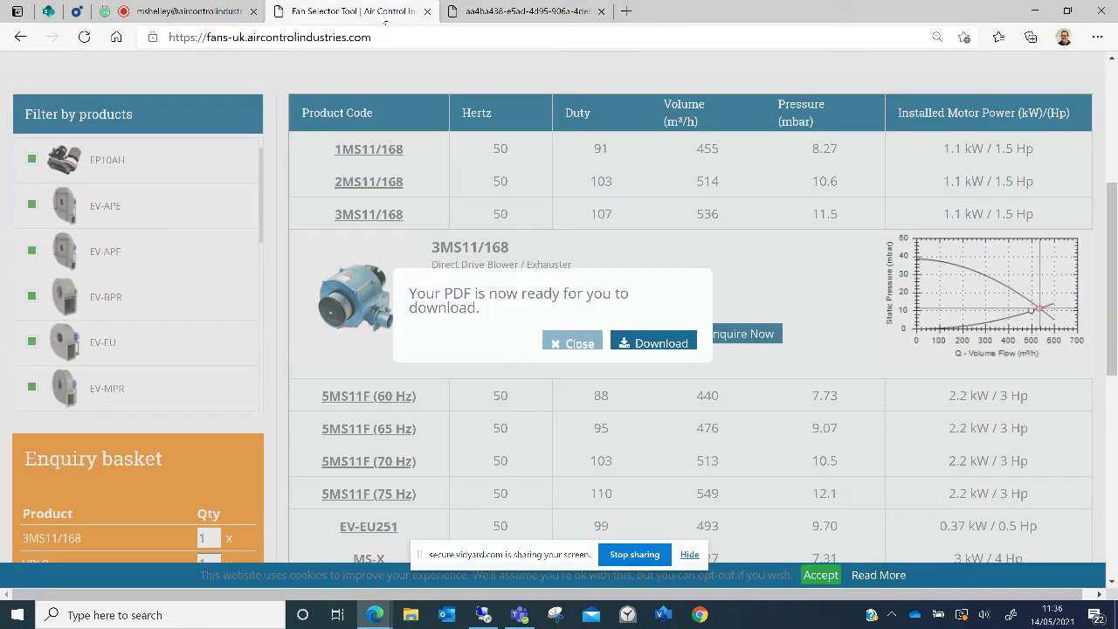
left_click(572, 342)
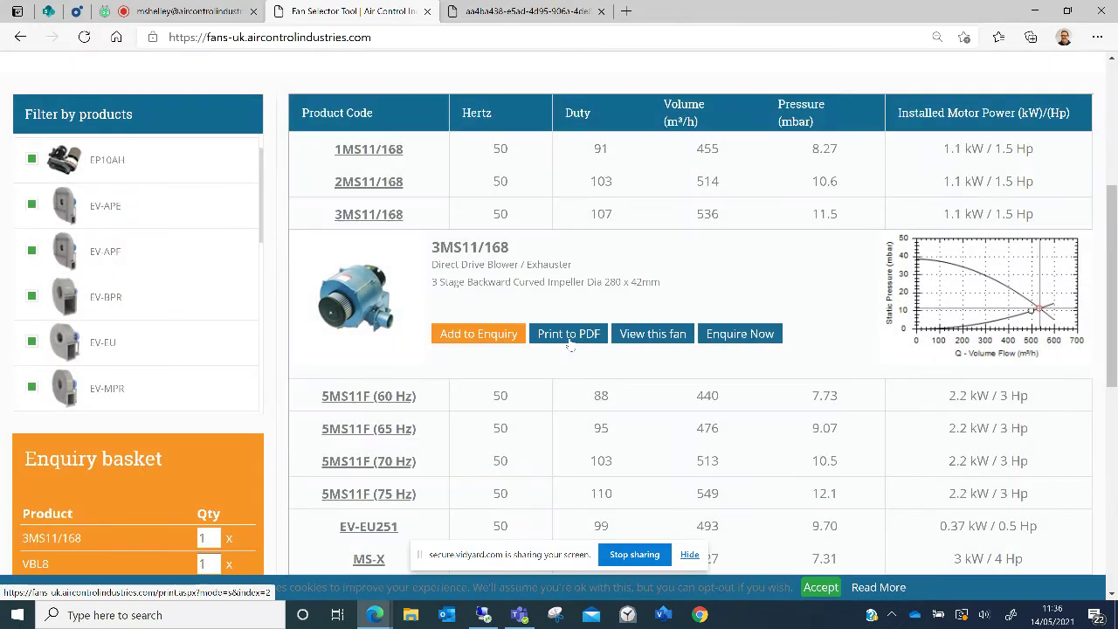
left_click(648, 337)
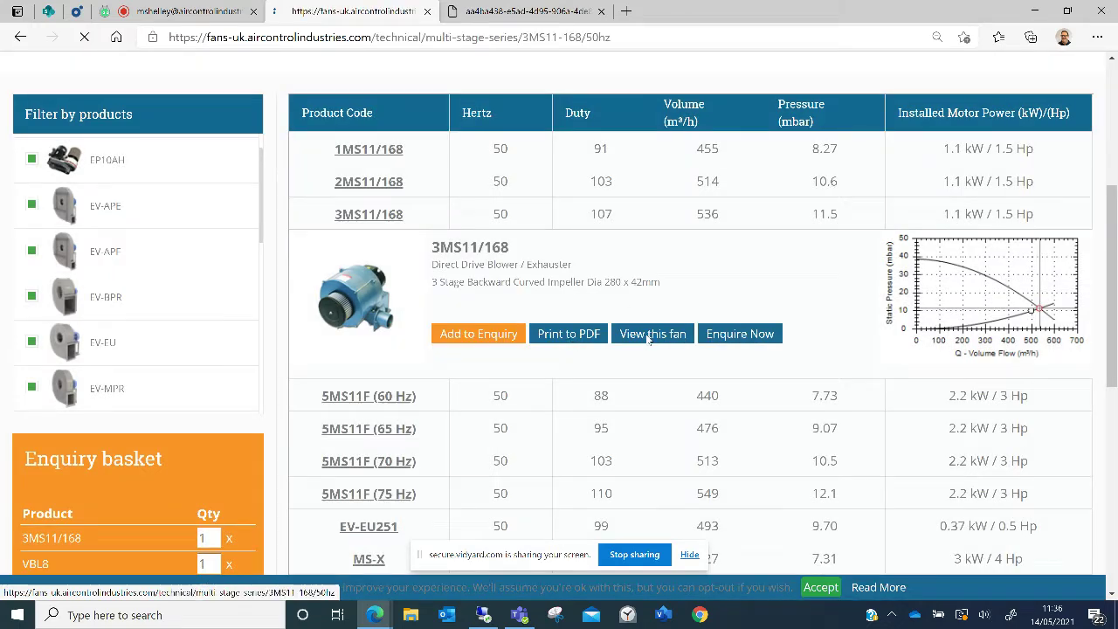
scroll(435, 249, "down", 2)
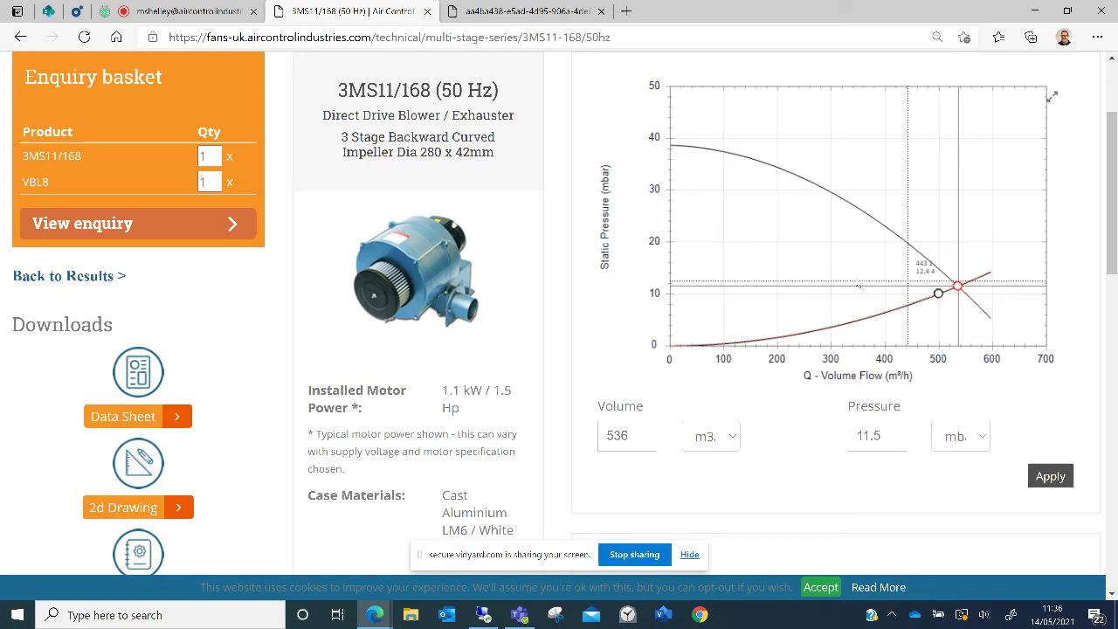
scroll(196, 236, "down", 2)
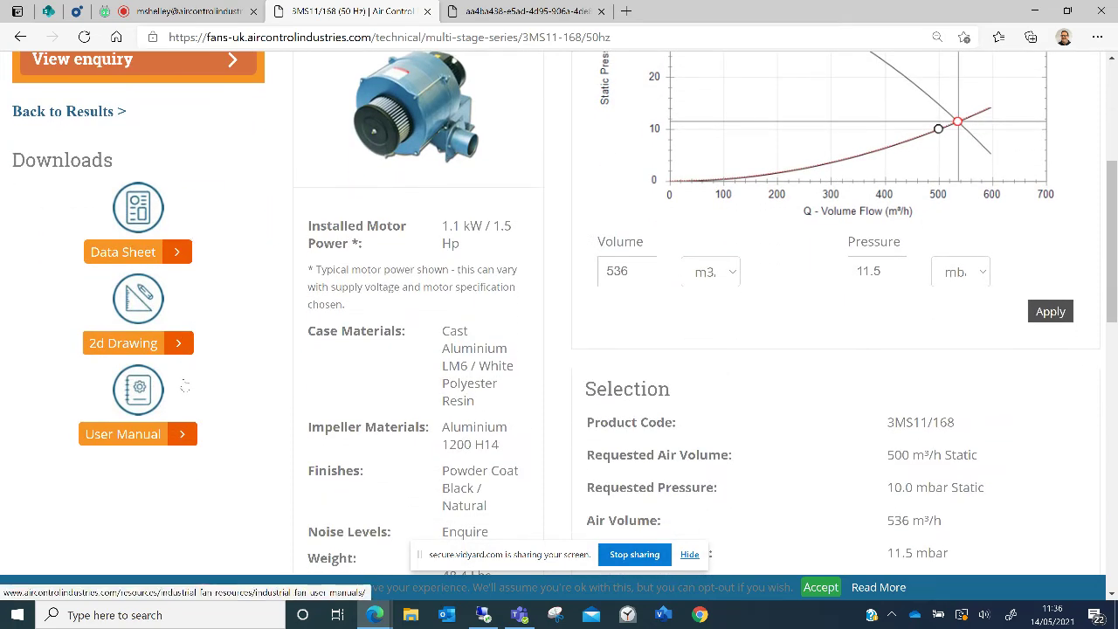
scroll(685, 301, "down", 3)
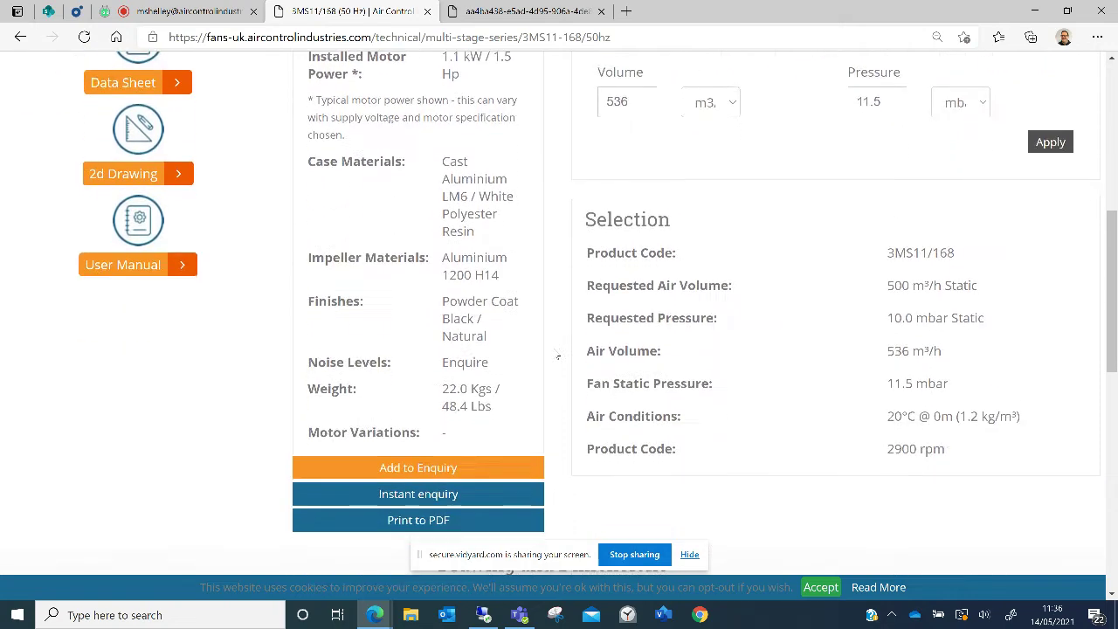
scroll(622, 294, "down", 5)
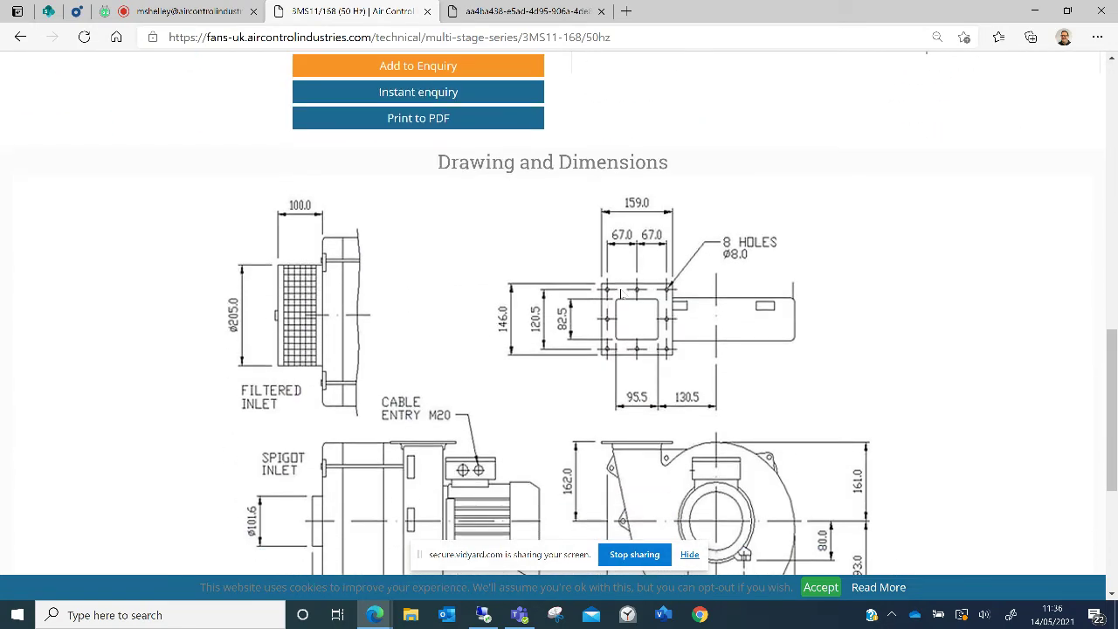
scroll(620, 294, "down", 2)
scroll(619, 302, "up", 1)
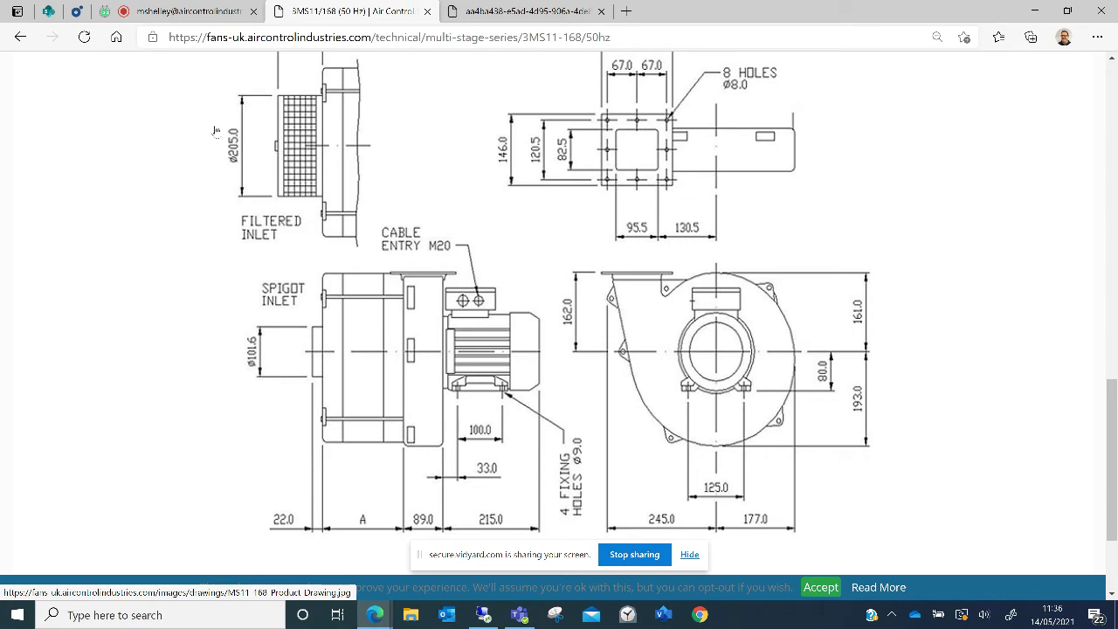
left_click(29, 46)
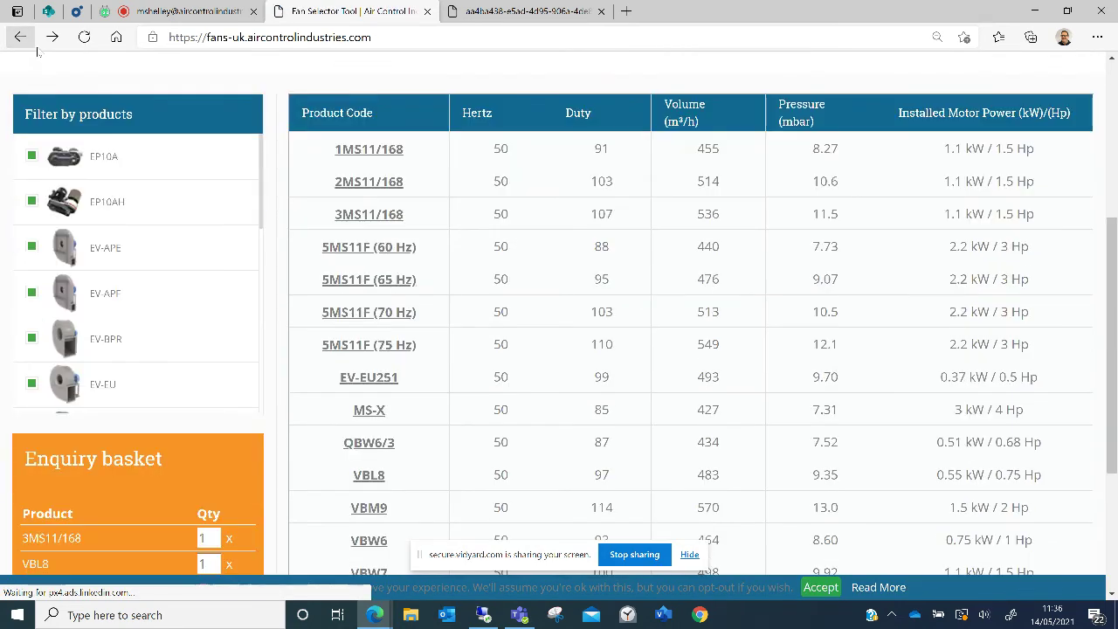
- Start an enquiry from the 3MS11/168 fan and review the three fans listed on the Enquiry page
left_click(334, 219)
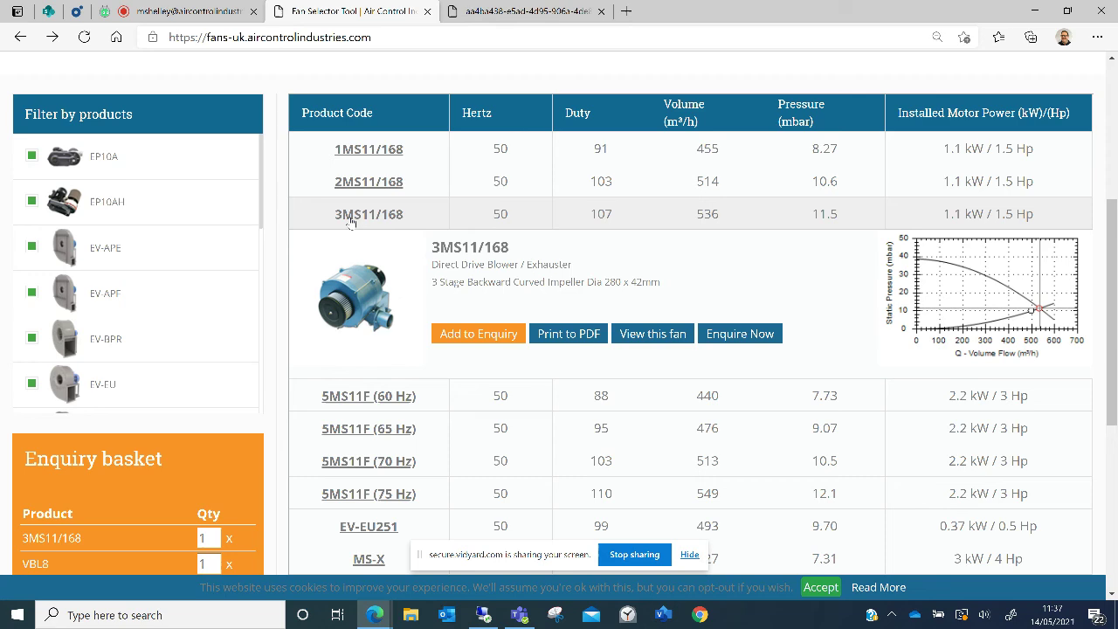
scroll(547, 245, "down", 2)
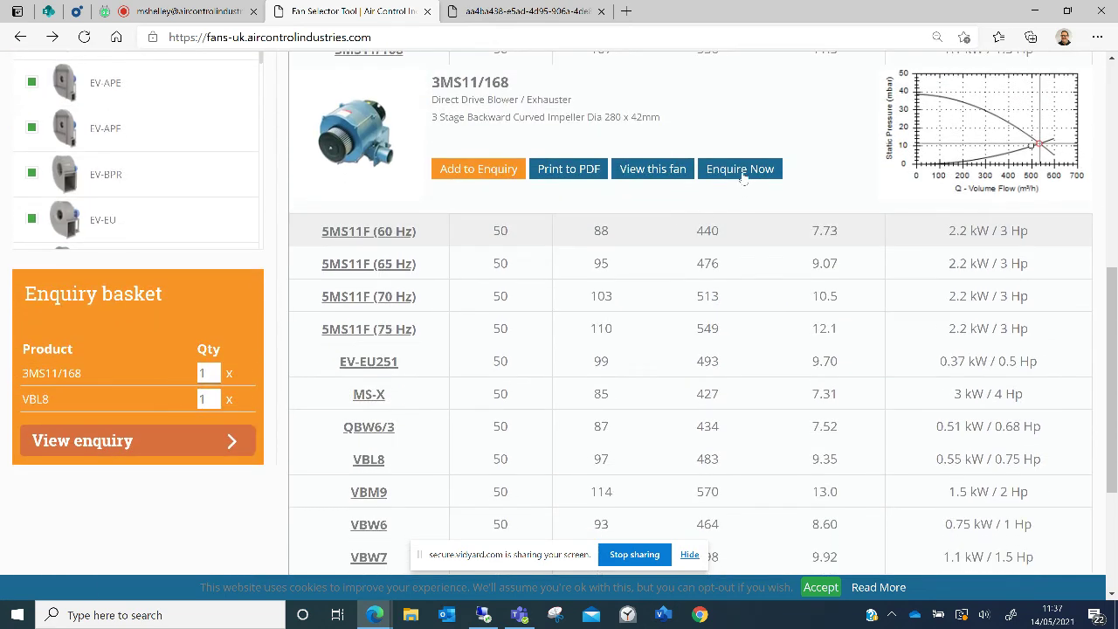
left_click(741, 171)
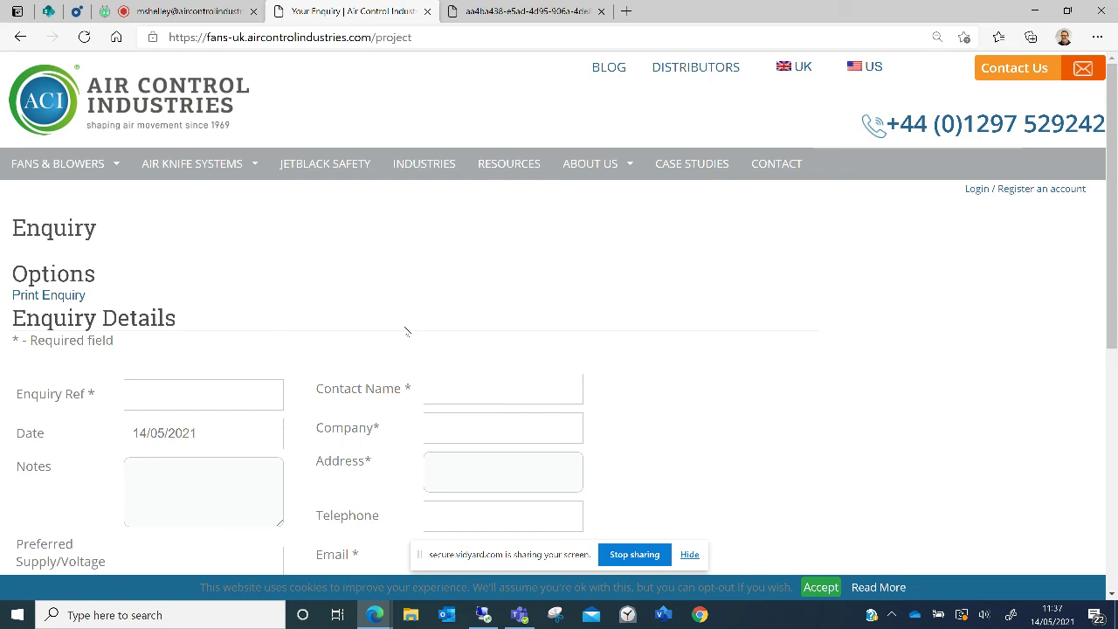
scroll(404, 331, "down", 2)
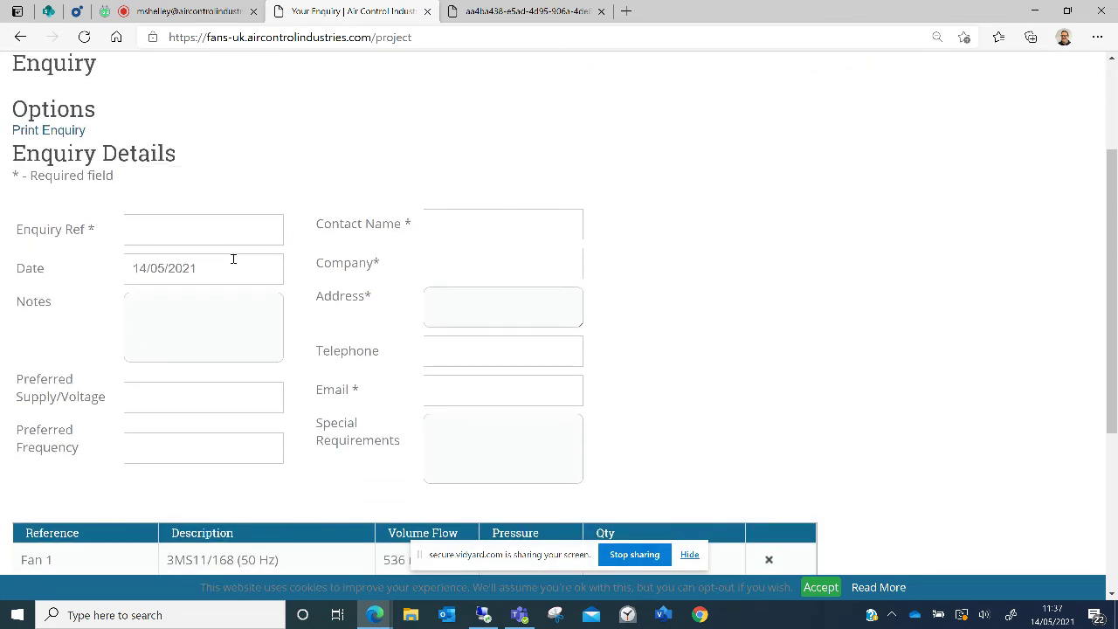
scroll(233, 258, "down", 3)
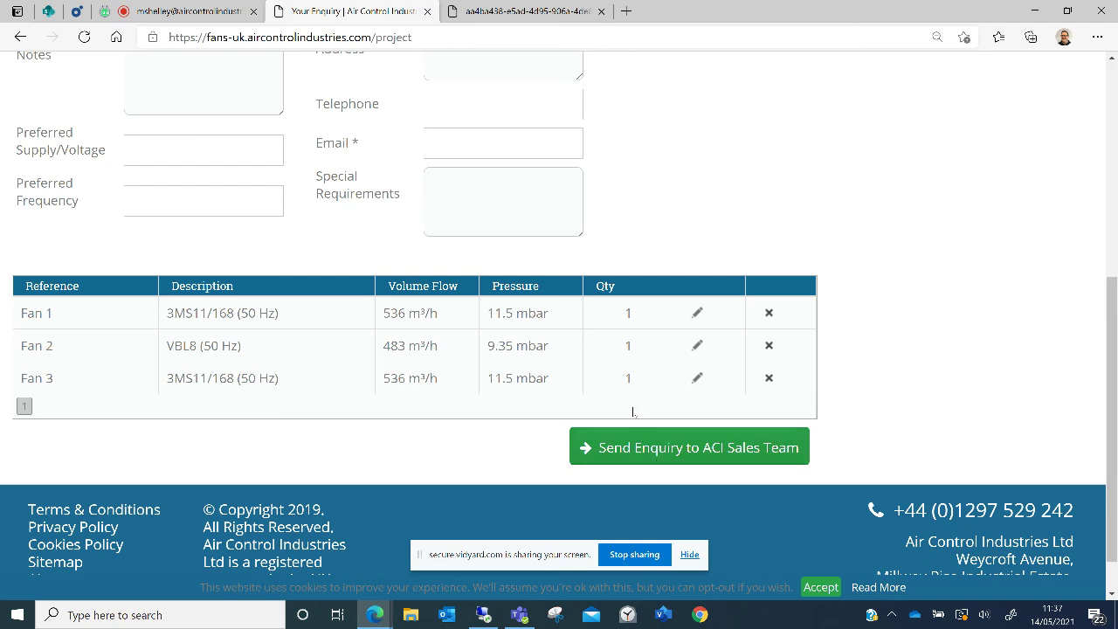
scroll(633, 412, "up", 5)
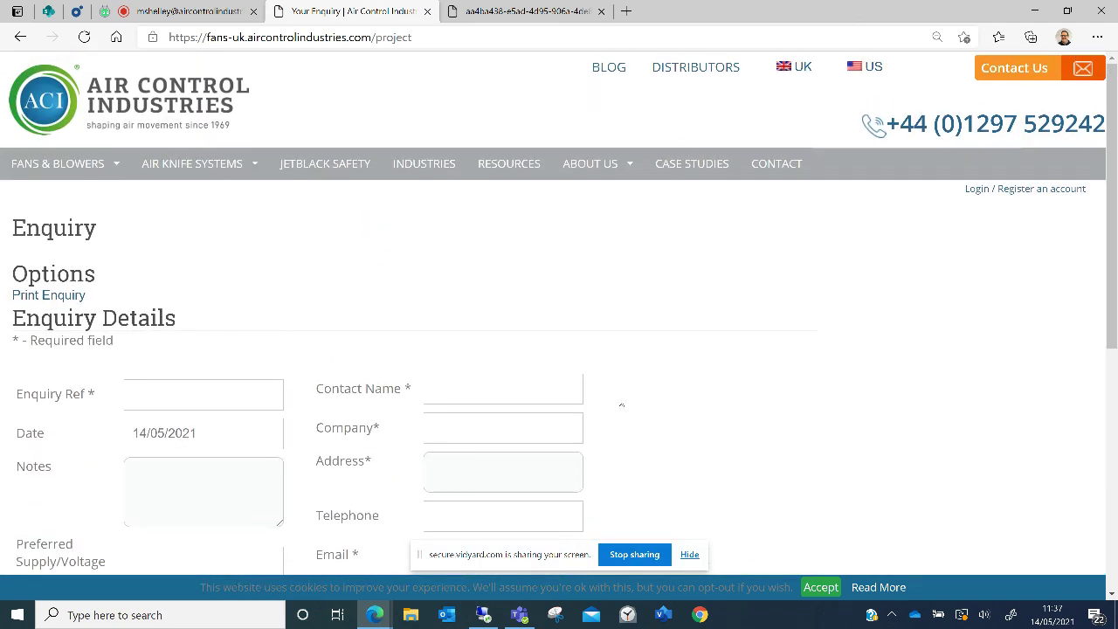